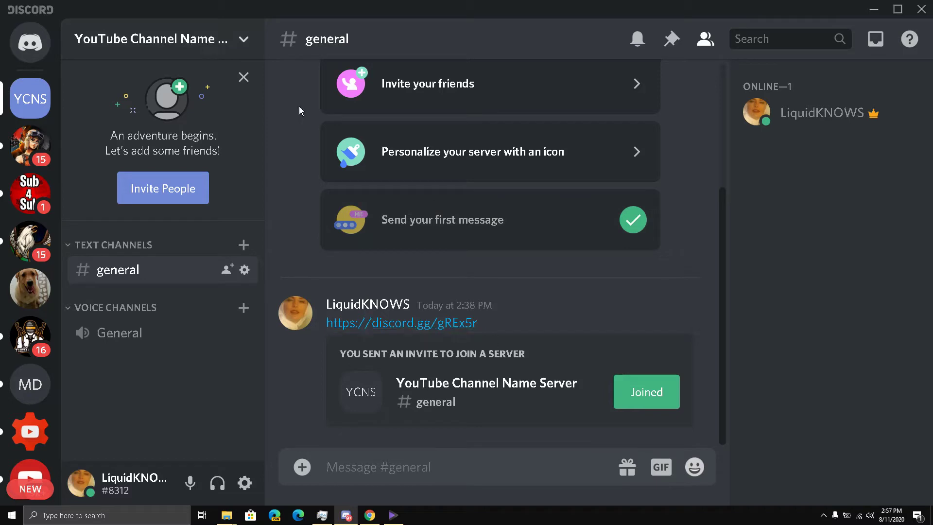
Create a server category named Welcome
left_click(209, 50)
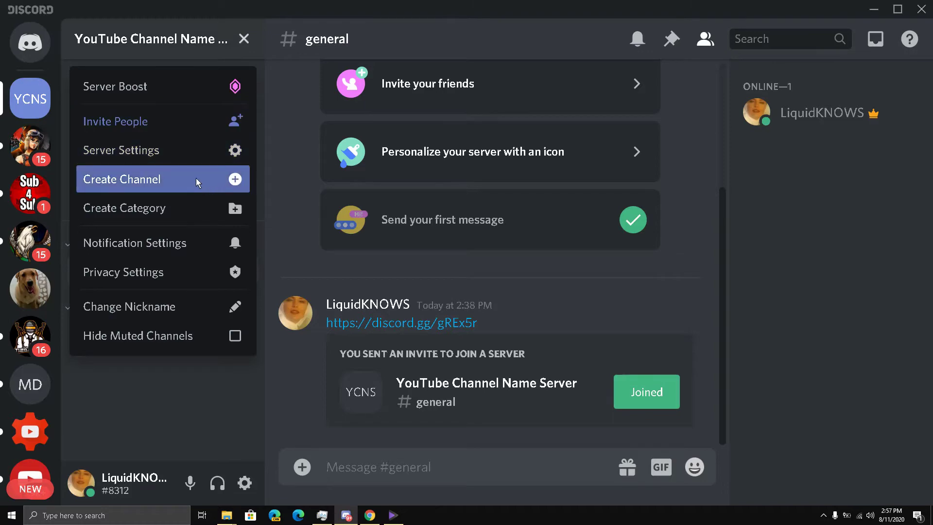
left_click(161, 210)
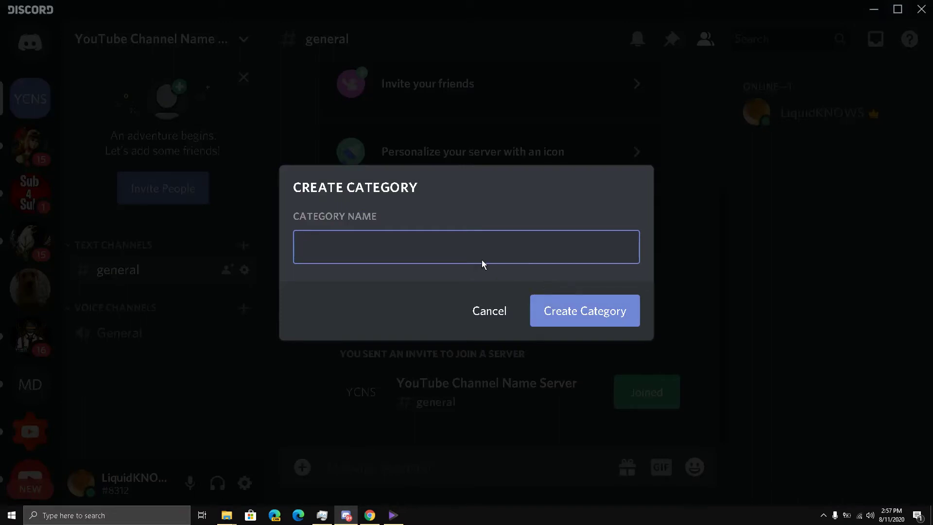
type("Welcome")
left_click(556, 312)
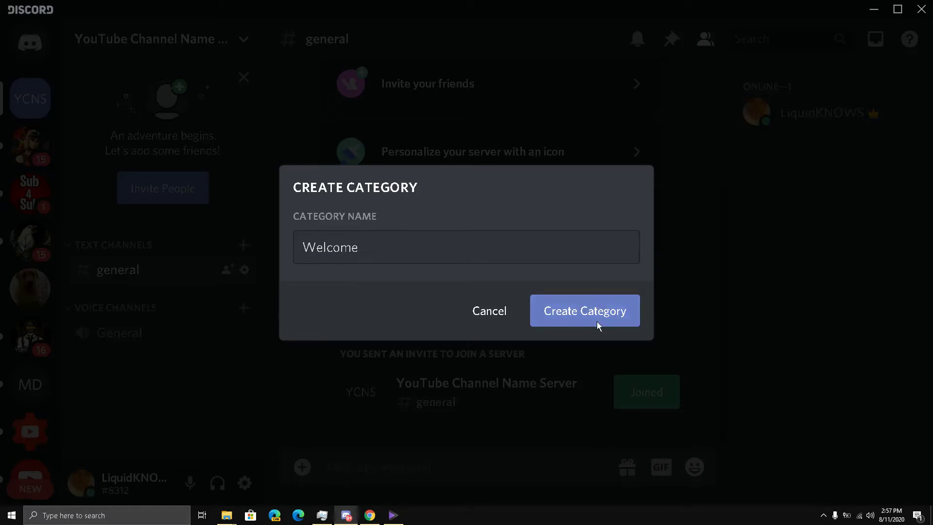
left_click(547, 323)
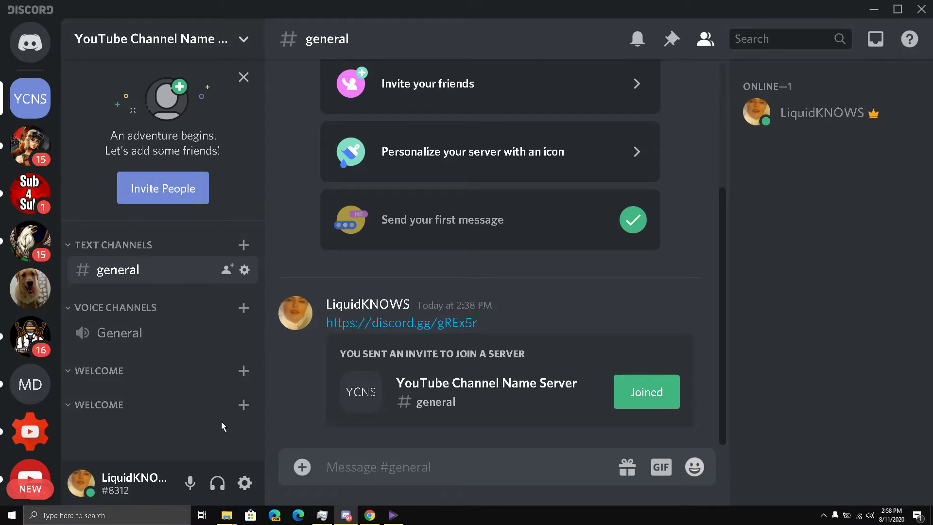
Delete the duplicate Welcome category and move the remaining one above the Text Channels category
right_click(211, 407)
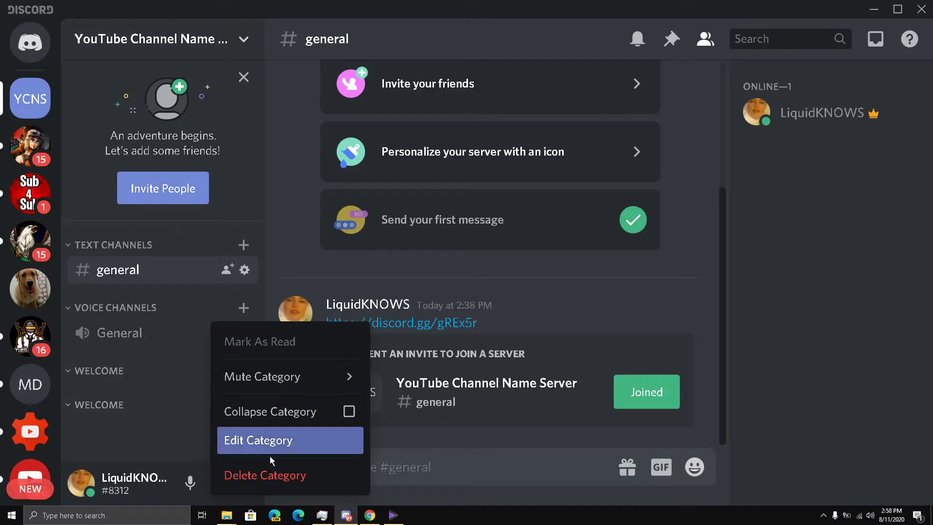
left_click(284, 480)
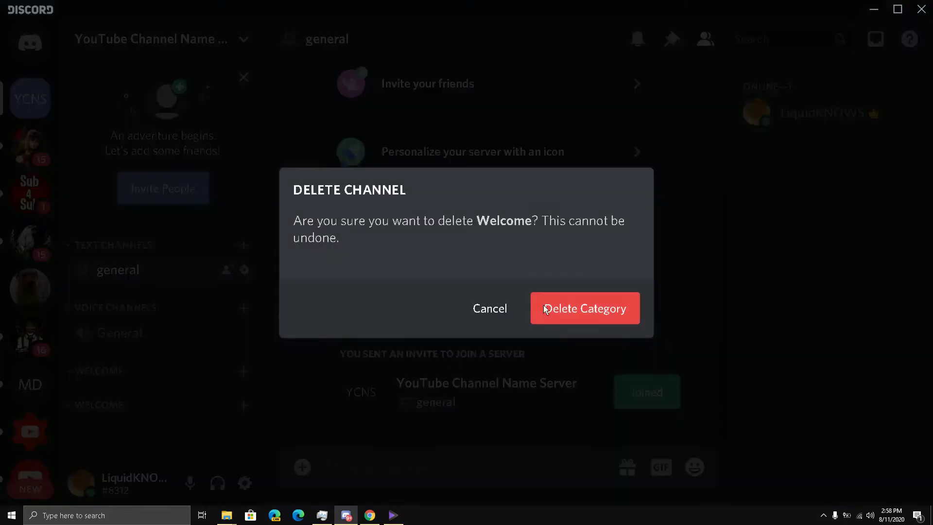
left_click(545, 309)
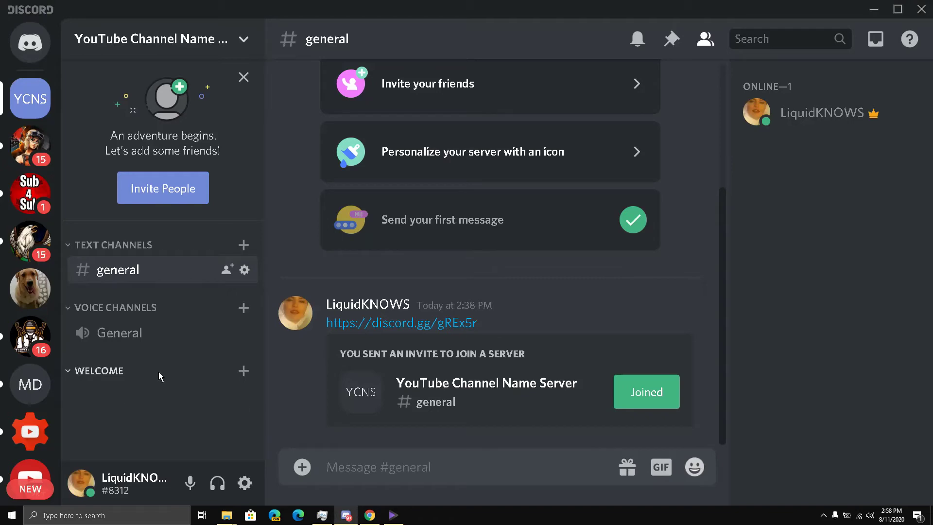
left_click_drag(159, 371, 162, 252)
left_click_drag(128, 376, 128, 246)
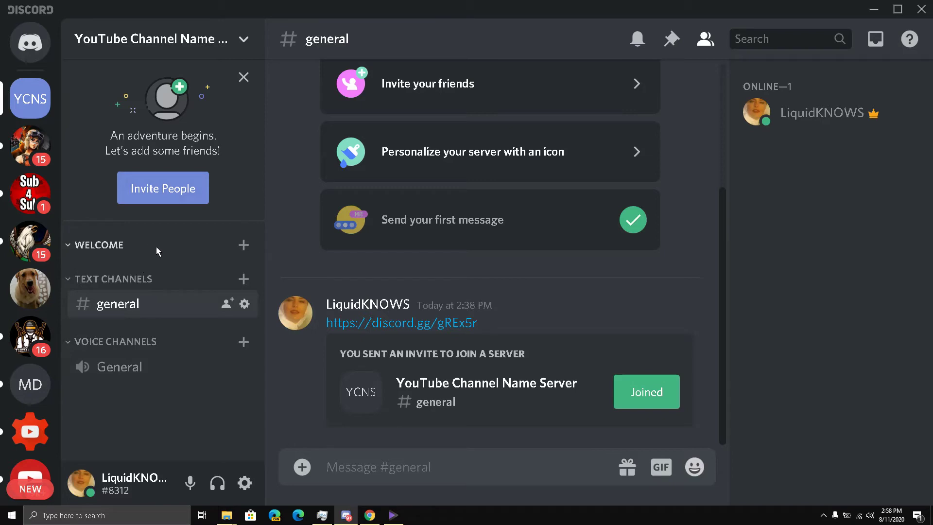
Create a text channel named read-me in the Welcome category and open it
left_click(243, 245)
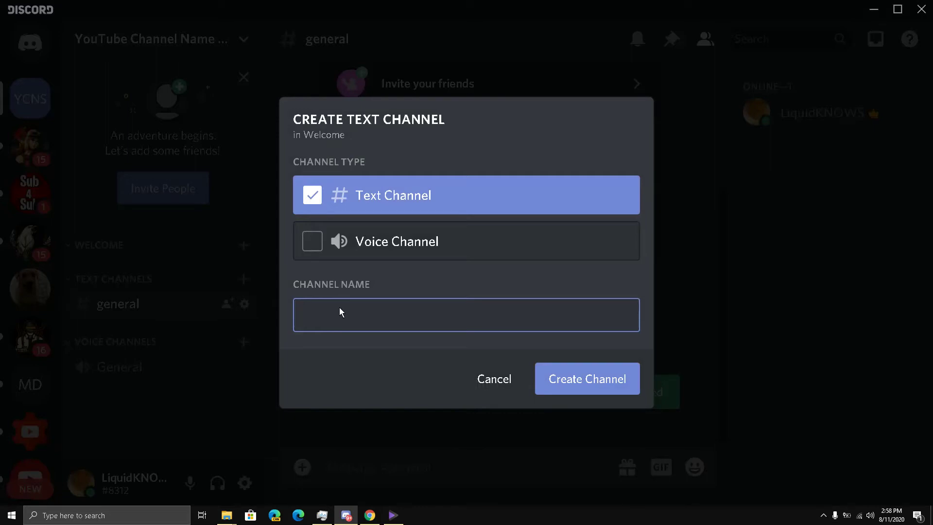
type("read")
key("BackSpace")
key("BackSpace")
key("BackSpace")
key("BackSpace")
type("read-me")
left_click(578, 373)
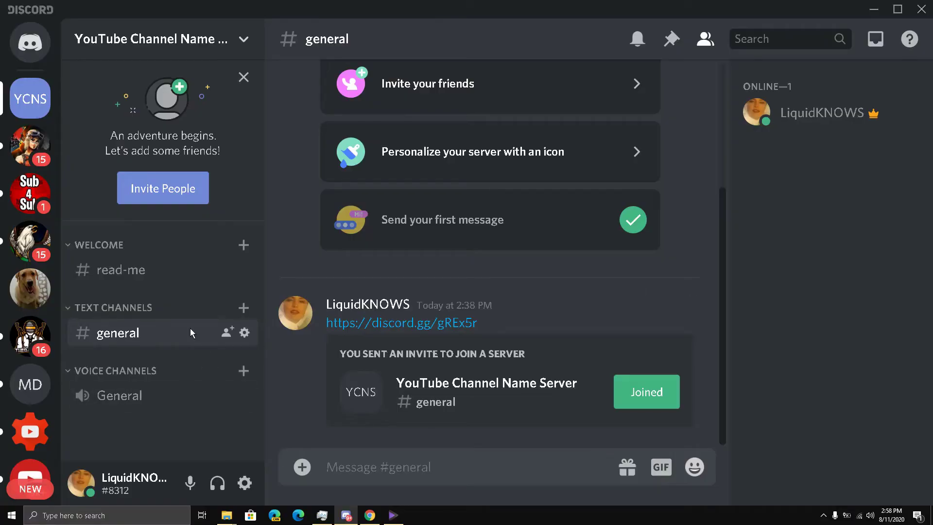
left_click(184, 272)
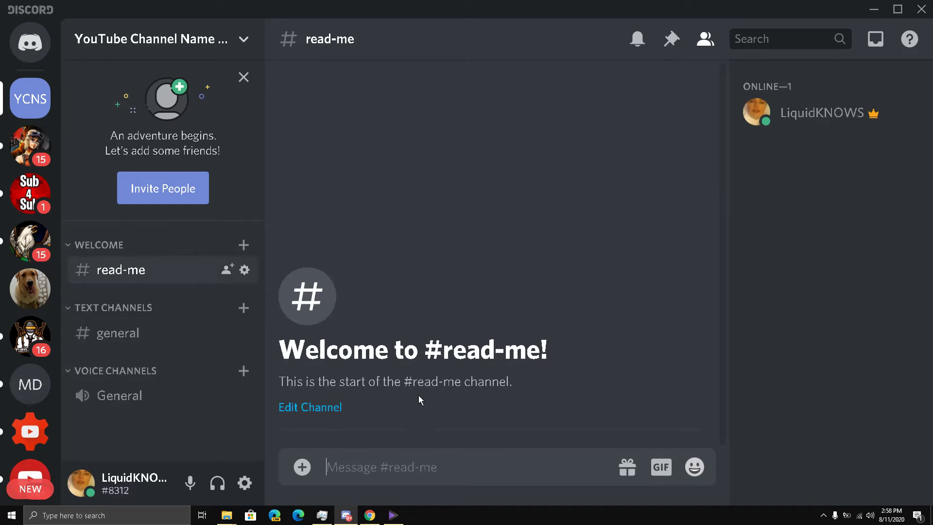
Copy the full welcome and rules message from the readme channel of the Partnered YouTube server
scroll(2, 326, "down", 3)
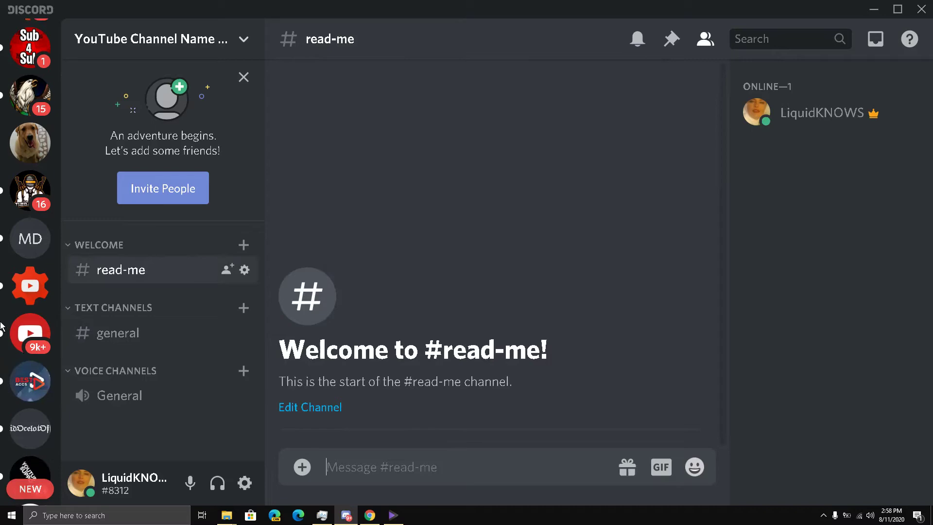
scroll(1, 324, "down", 1)
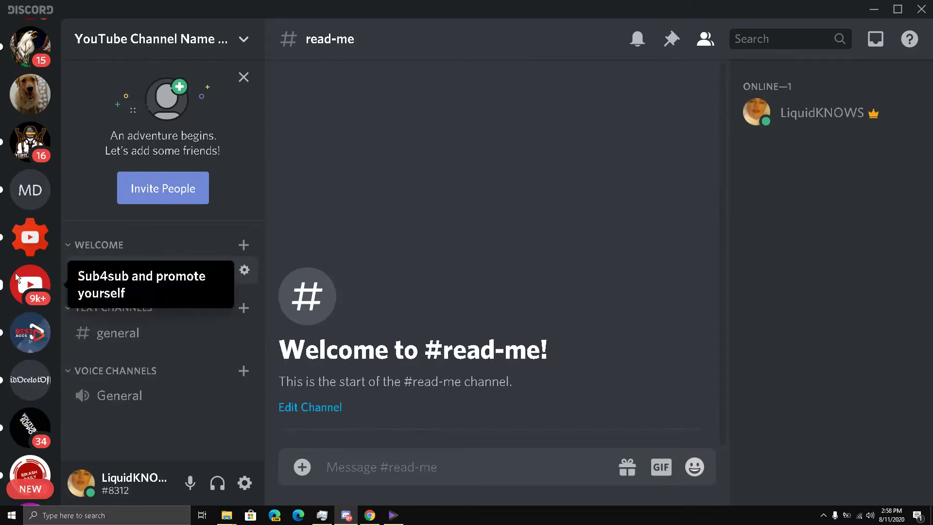
left_click(24, 248)
scroll(459, 280, "up", 1)
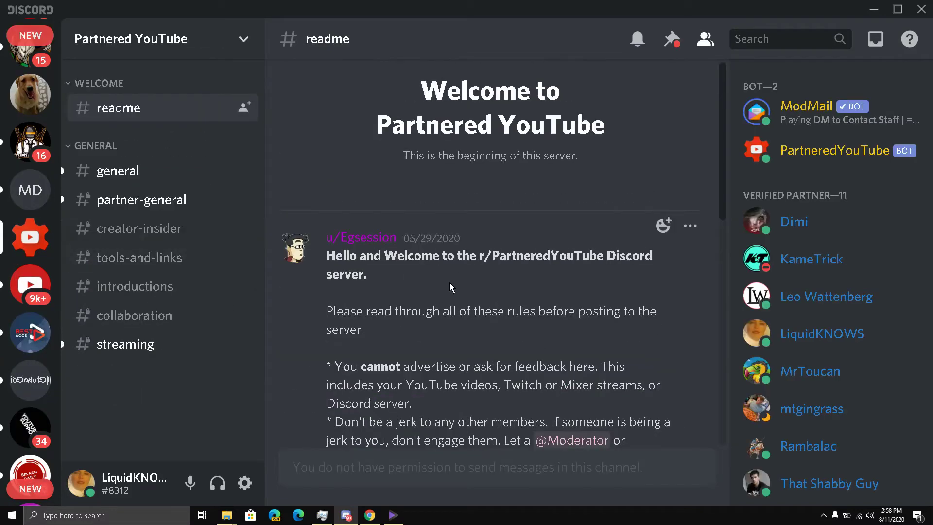
scroll(457, 287, "down", 2)
left_click_drag(328, 164, 579, 239)
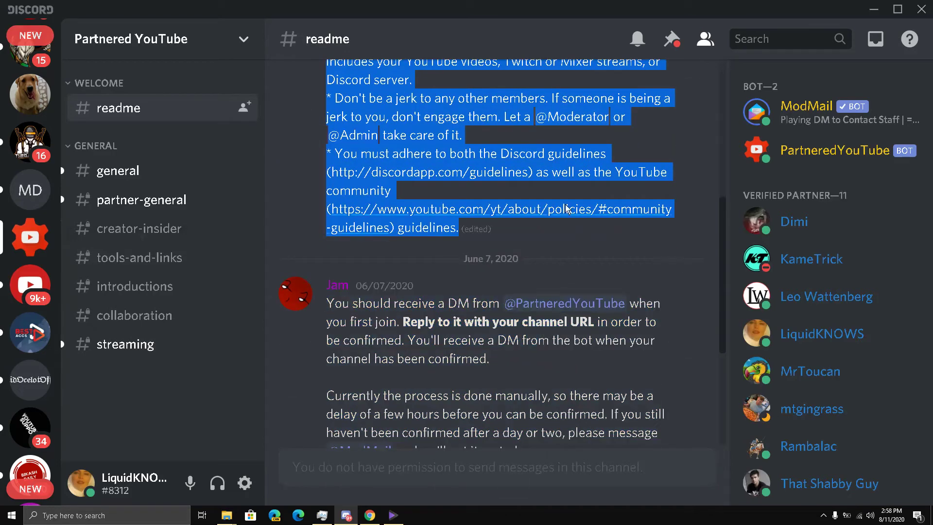
right_click(638, 109)
left_click(677, 121)
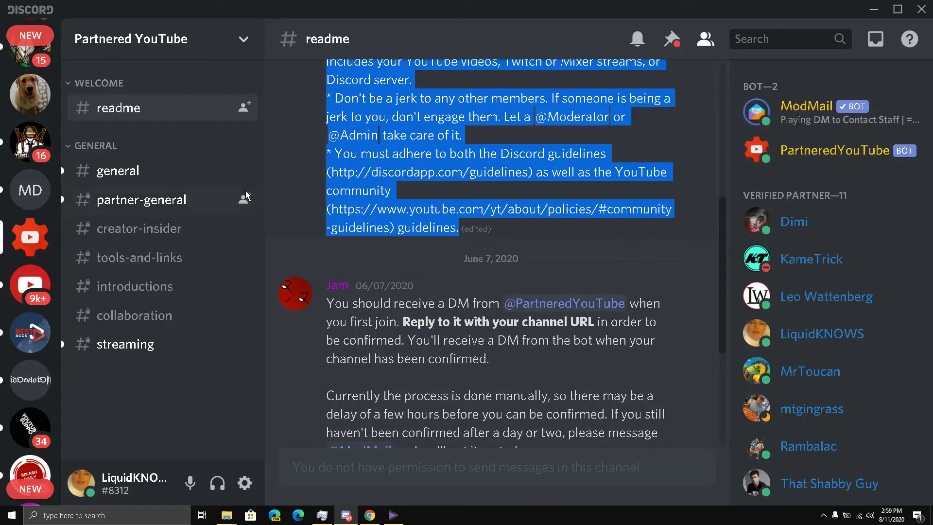
Paste the copied rules as a message draft in the read-me channel of YouTube Channel Name Server
scroll(0, 193, "up", 4)
scroll(10, 219, "down", 5)
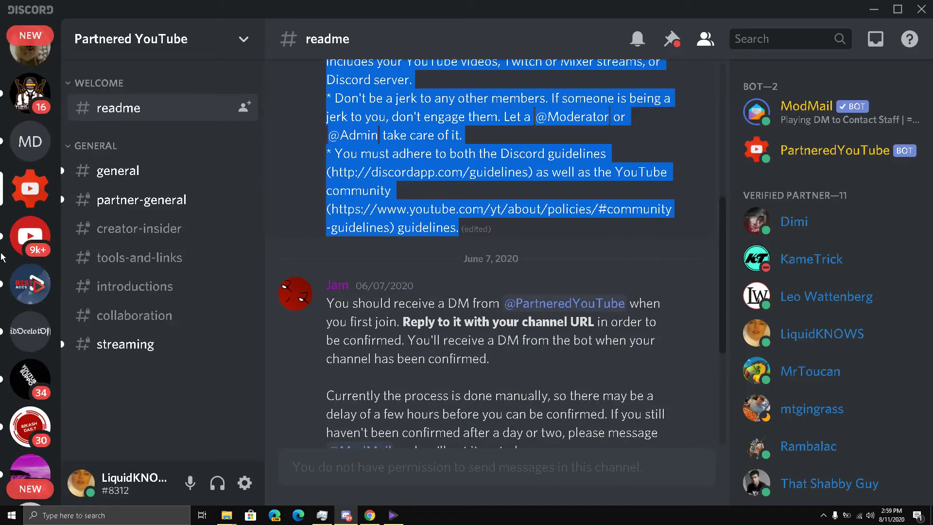
scroll(19, 292, "up", 5)
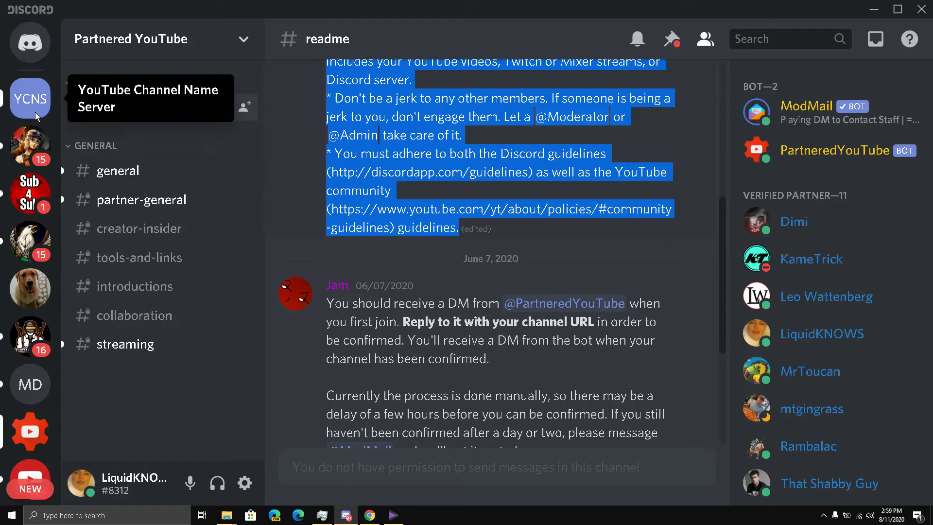
left_click(30, 98)
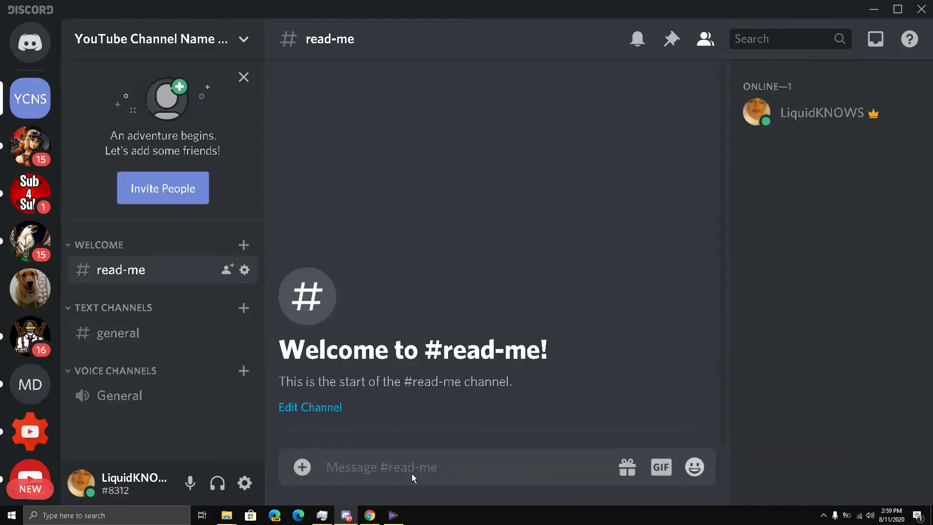
key("ctrl+v")
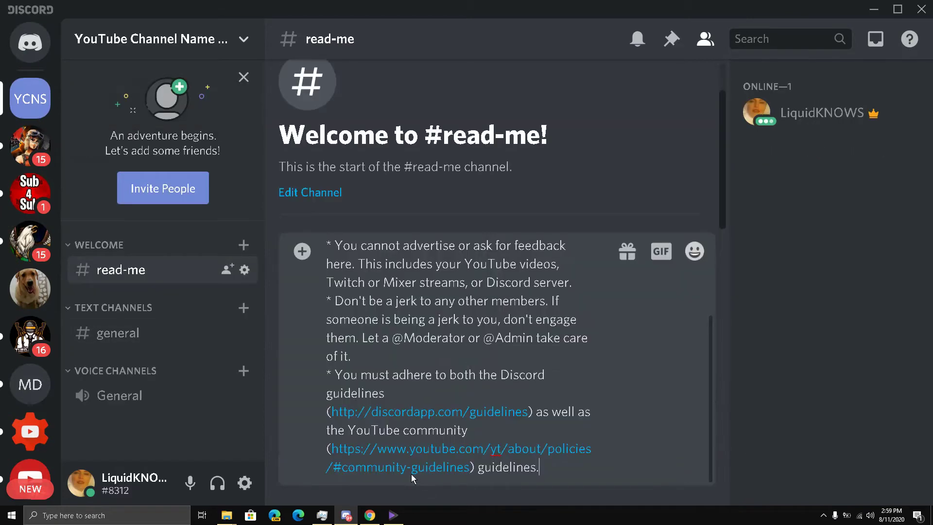
Replace the server name after "r/" in the draft's greeting with YoutubeChannelName
key("Up")
key("Up")
key("Up")
key("Up")
key("Up")
key("Up")
key("Up")
key("Up")
key("Up")
key("Up")
key("Up")
key("Up")
key("Up")
key("Up")
key("Up")
key("Up")
key("Up")
key("Up")
key("Up")
key("Down")
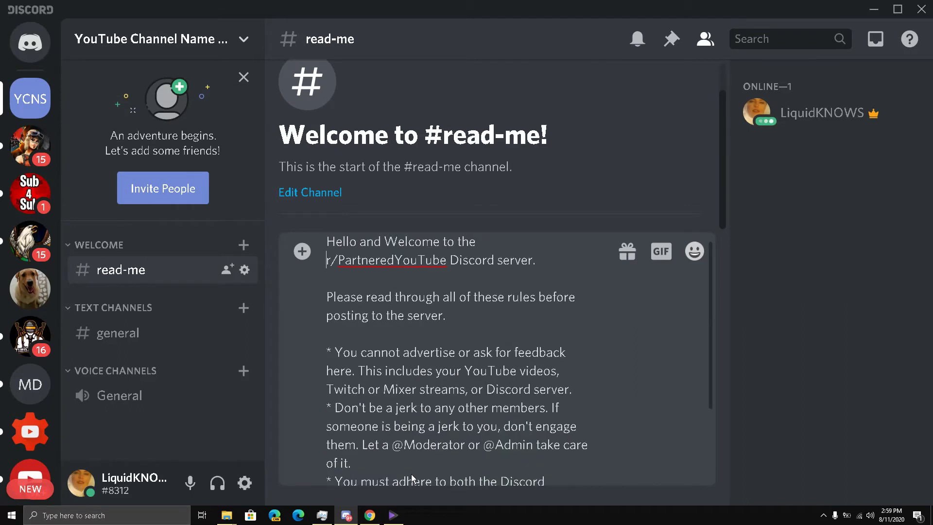
key("Down")
key("Up")
key("Right")
key("Right")
key("Right")
key("Left")
key("shift+Right")
key("shift+Right")
key("shift+Right")
key("shift+Right")
key("shift+Right")
key("shift+Right")
key("shift+Right")
key("shift+Right")
key("shift+Right")
key("shift+Right")
key("shift+Right")
key("shift+Right")
key("shift+Right")
key("shift+Right")
key("shift+Right")
key("shift+Right")
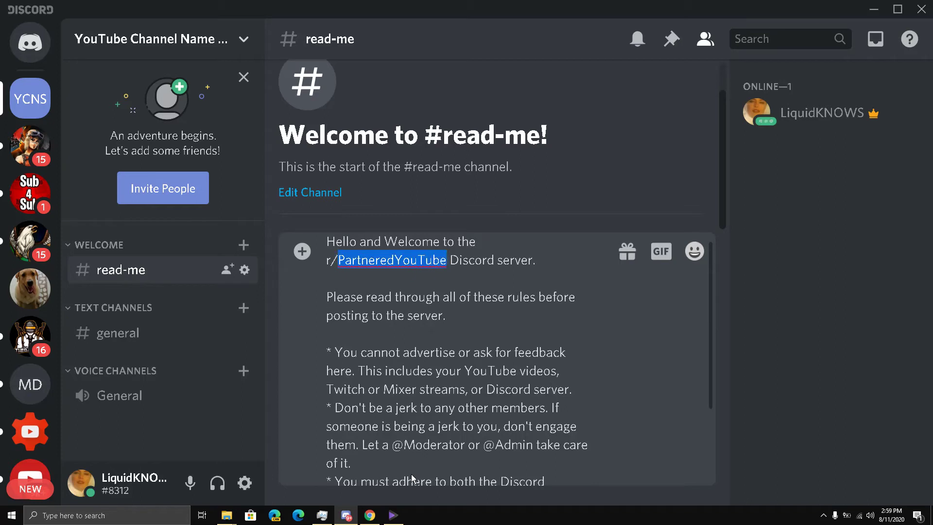
key("BackSpace")
type("Youtube")
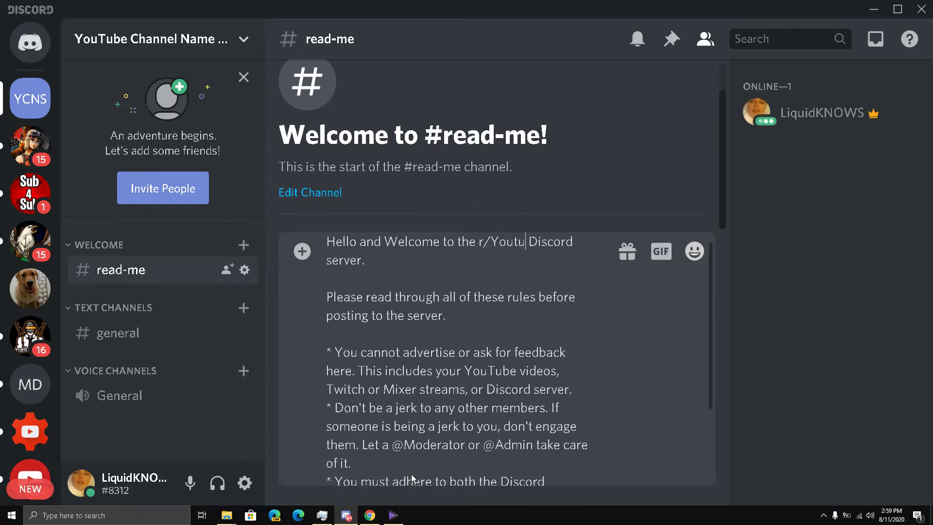
type("ChannelNam")
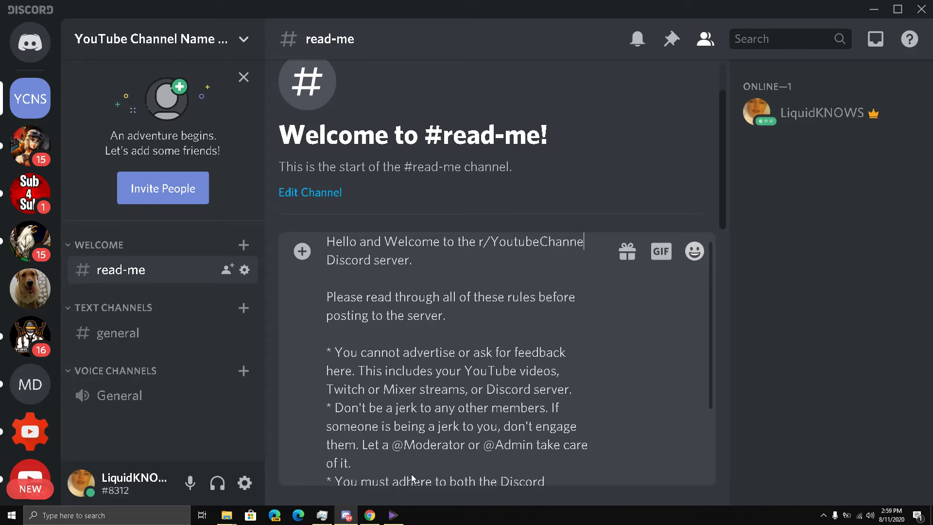
type("e")
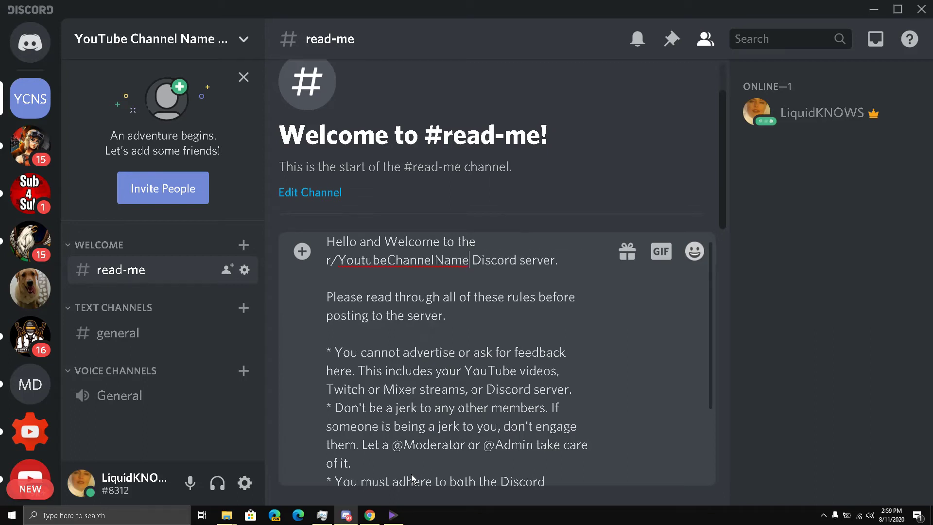
Change the draft's first rule to say that members can advertise or ask for feedback
key("Down")
key("Down")
key("Down")
key("Down")
key("Down")
key("Down")
key("Down")
key("Down")
key("Down")
key("Up")
key("Up")
key("Up")
key("Up")
key("Up")
key("shift+Down")
key("shift+Down")
key("shift+Down")
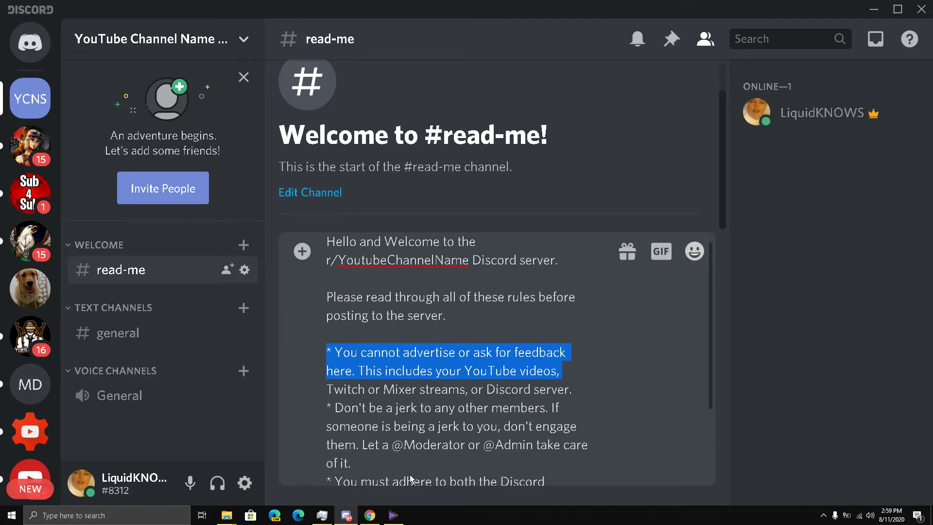
key("shift+Up")
key("Right")
key("Up")
key("Right")
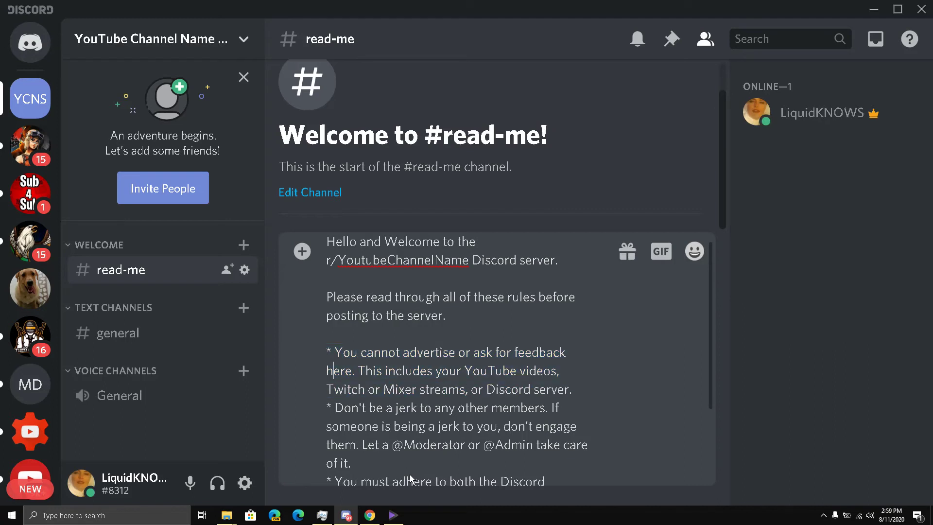
key("Up")
key("Right")
key("Right")
key("Right")
key("Right")
key("Right")
key("Right")
key("Right")
key("Right")
key("Right")
key("Right")
key("BackSpace")
key("BackSpace")
key("BackSpace")
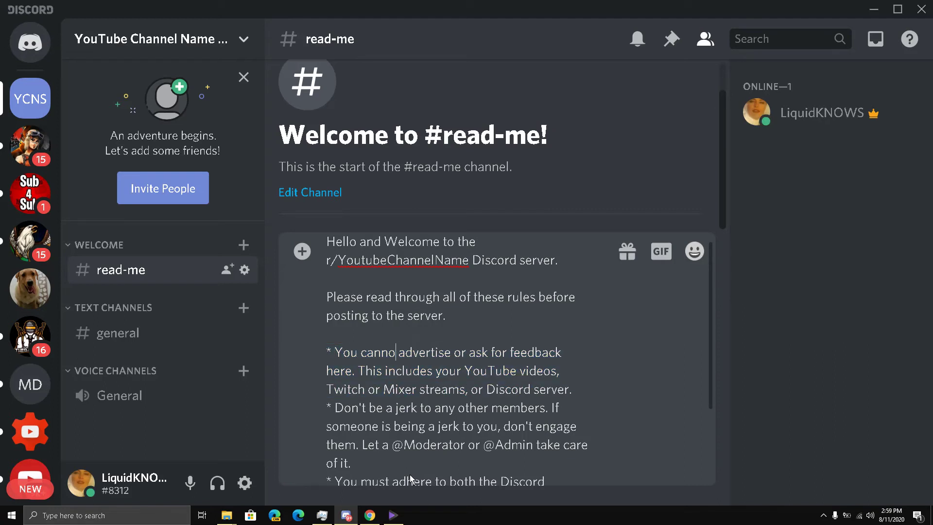
Complete the first rule's opening sentence after "feedback here" with "in relevant discord channels only."
key("Right")
key("Right")
key("Right")
key("Right")
key("Right")
key("Right")
key("Right")
key("Right")
key("Right")
key("Right")
key("Right")
key("Right")
key("Right")
key("Right")
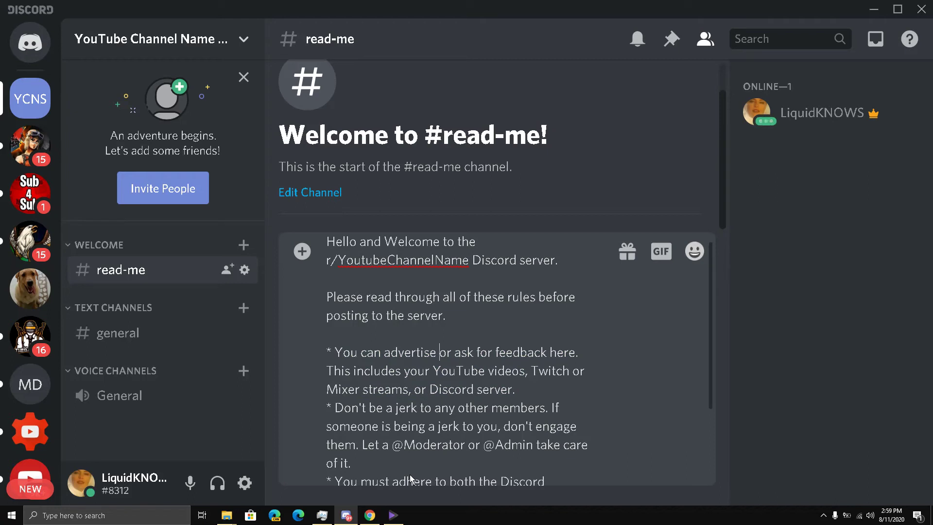
key("Right")
key("Right")
key("Right")
key("Right")
key("Right")
key("Right")
key("Right")
key("Right")
key("Right")
key("Right")
key("Right")
key("Right")
key("Right")
key("Right")
key("Right")
key("Right")
key("Right")
key("Right")
key("Right")
key("Right")
key("BackSpace")
type("in relevent")
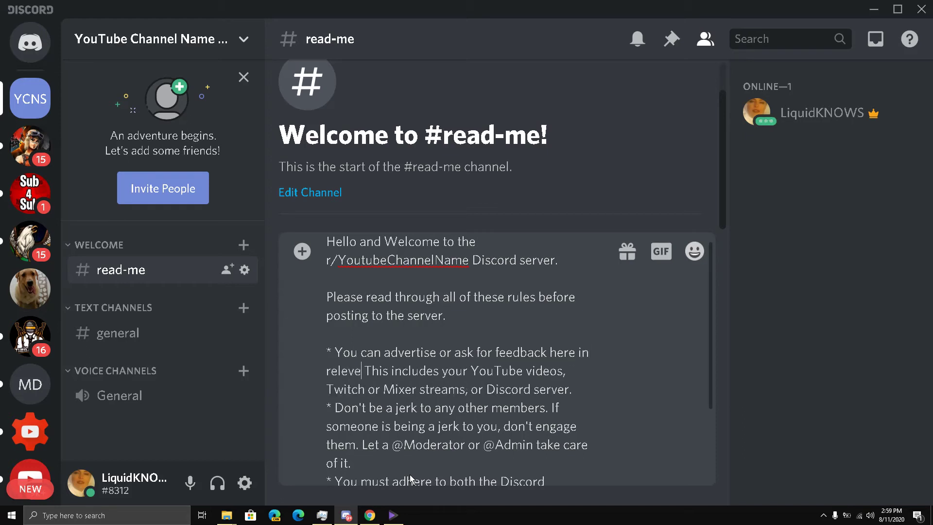
key("BackSpace")
key("BackSpace")
key("BackSpace")
type("ant")
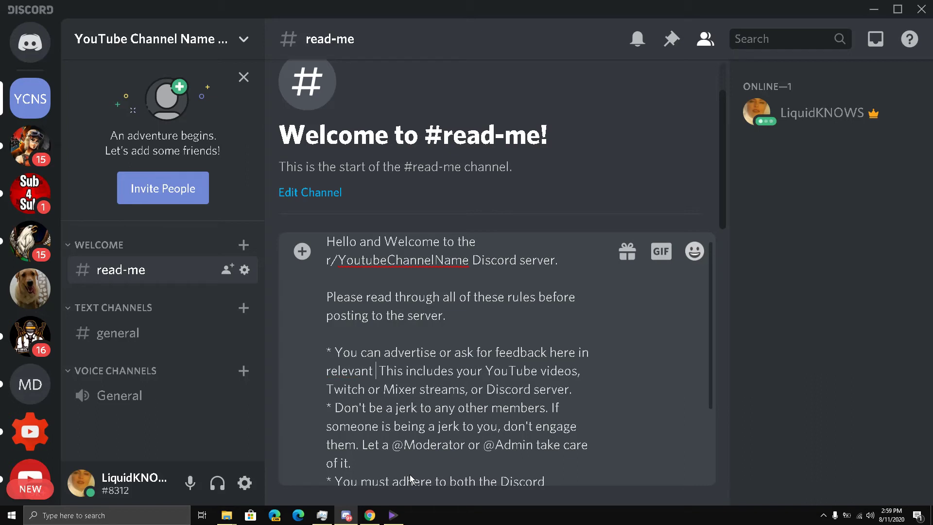
type(" channels onl")
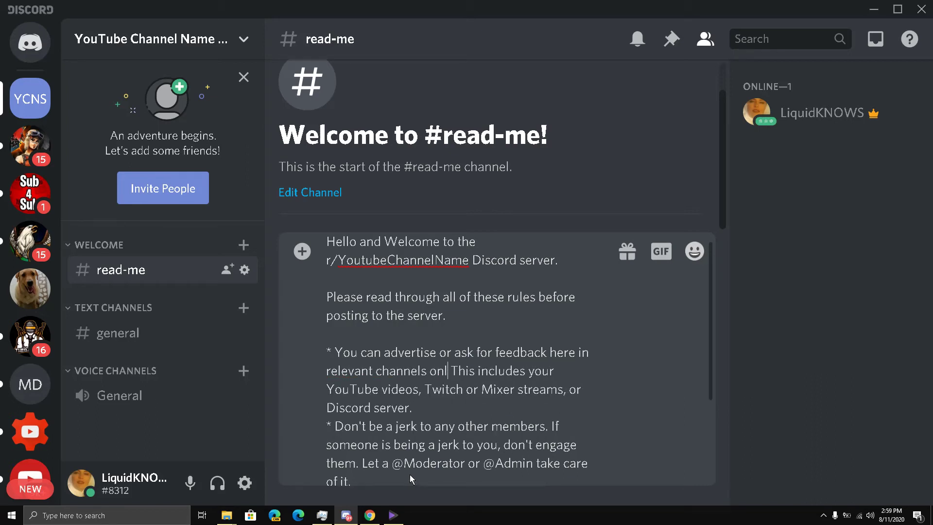
key("BackSpace")
key("BackSpace")
key("BackSpace")
key("BackSpace")
key("BackSpace")
key("BackSpace")
key("BackSpace")
key("BackSpace")
key("BackSpace")
key("BackSpace")
key("BackSpace")
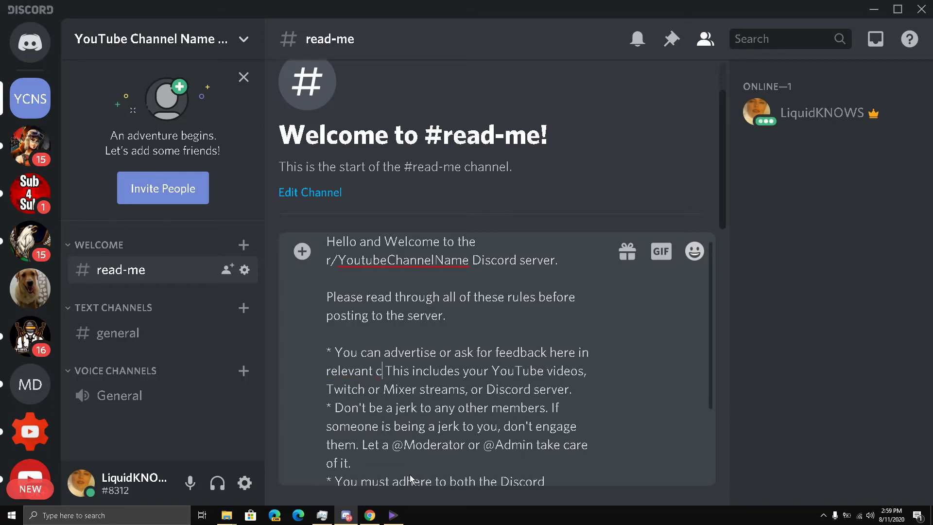
key("BackSpace")
type("discord cha")
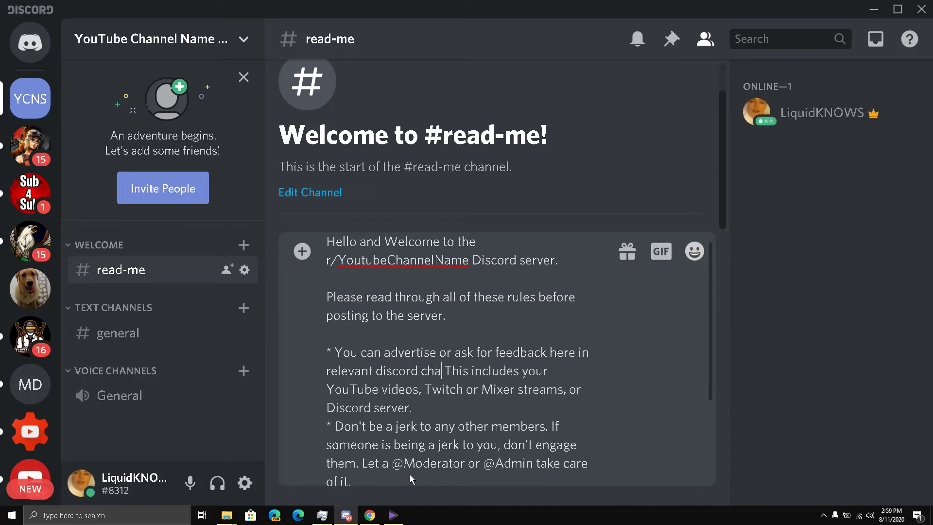
type("nnels only.")
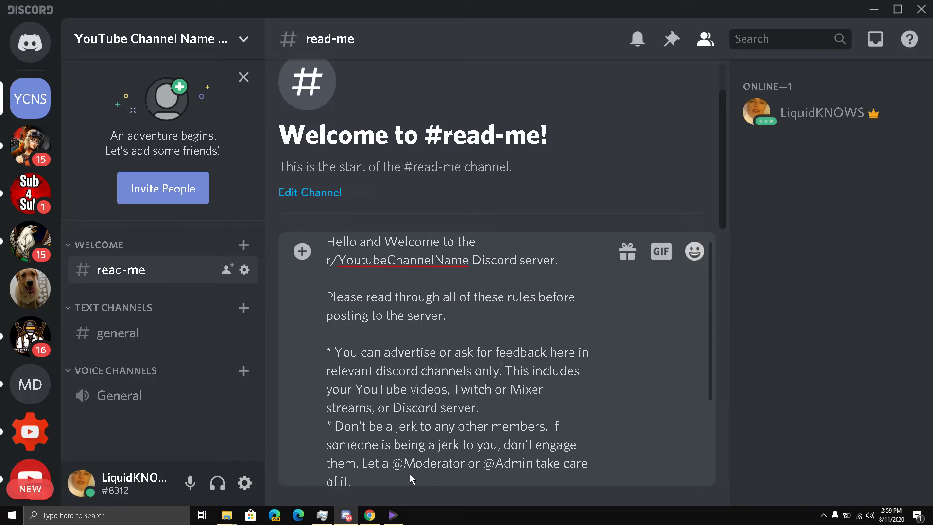
Delete the first rule's second sentence, "This includes your YouTube videos, Twitch or Mixer streams, or Discord server."
key("ctrl+shift+Right")
key("ctrl+shift+Right")
key("ctrl+shift+Right")
key("ctrl+shift+Right")
key("ctrl+shift+Right")
key("ctrl+shift+Right")
key("ctrl+shift+Right")
key("ctrl+shift+Right")
key("ctrl+shift+Right")
key("ctrl+shift+Right")
key("ctrl+shift+Right")
key("ctrl+shift+Right")
key("ctrl+shift+Right")
key("ctrl+shift+Right")
key("ctrl+shift+Right")
key("ctrl+shift+Right")
key("ctrl+shift+Right")
key("ctrl+shift+Right")
key("ctrl+shift+Right")
key("ctrl+shift+Right")
key("ctrl+shift+Left")
key("ctrl+shift+Left")
key("ctrl+shift+Left")
key("ctrl+shift+Left")
key("ctrl+shift+Left")
key("ctrl+shift+Left")
key("ctrl+shift+Left")
key("ctrl+shift+Left")
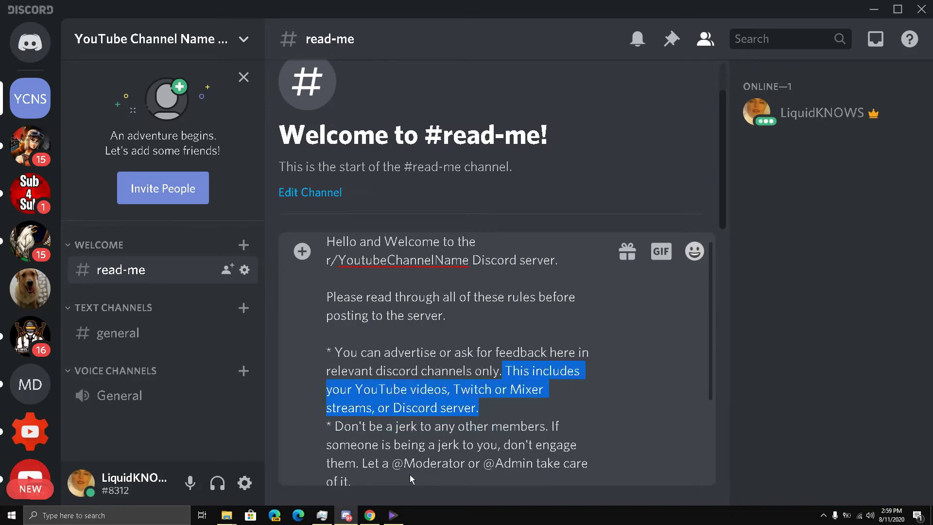
key("BackSpace")
Read through the draft's remaining rules on behaviour towards members and on the Discord and YouTube guidelines
key("Down")
key("Down")
key("Down")
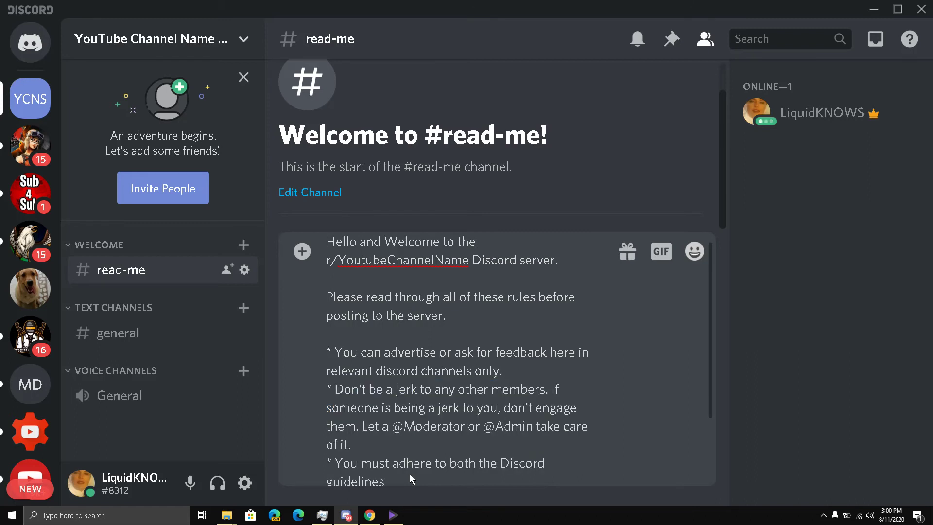
key("Down")
key("Down")
key("Down")
key("Down")
key("Down")
key("Up")
key("Up")
key("Up")
key("Up")
key("Up")
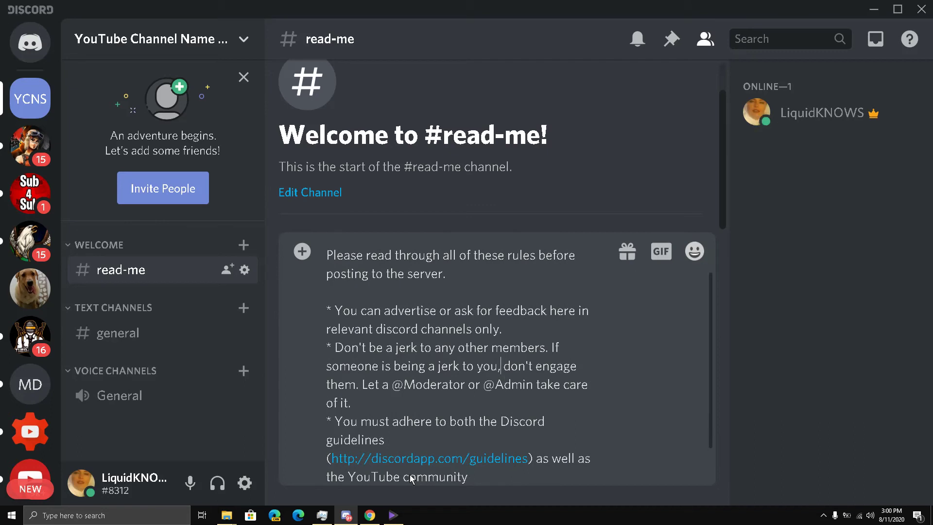
key("Down")
key("Down")
key("Down")
key("Down")
key("Down")
key("Down")
key("Down")
key("Down")
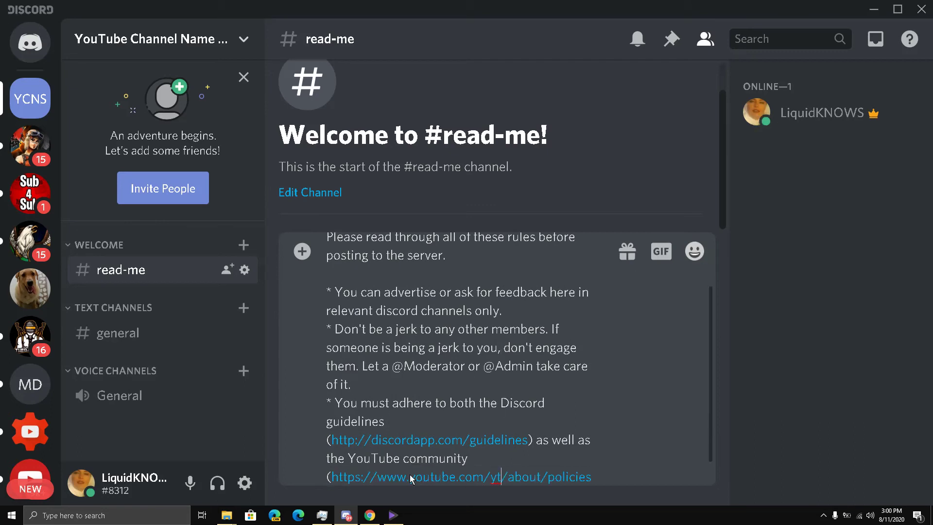
key("Up")
key("Up")
key("Up")
key("Up")
key("Up")
key("Up")
key("Down")
key("Down")
key("Down")
key("Down")
key("Down")
key("Down")
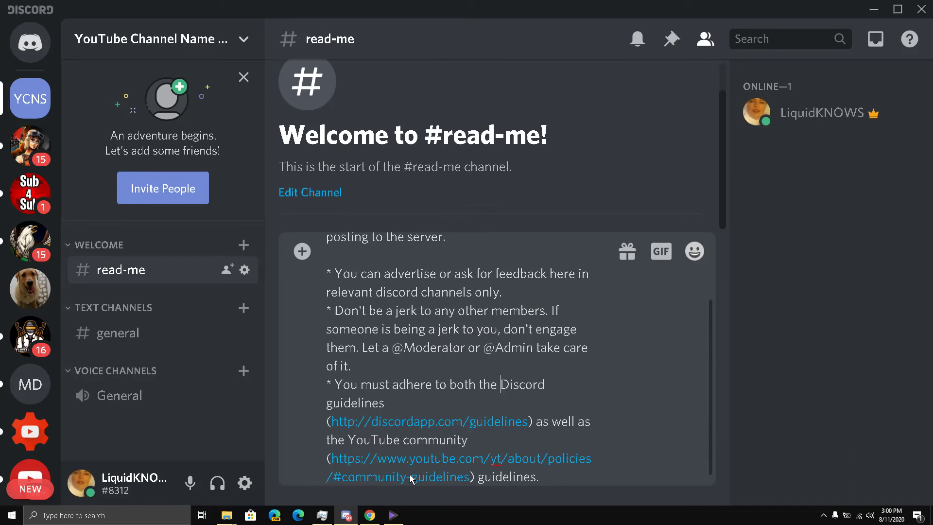
key("Up")
key("Up")
key("Down")
key("Down")
key("Down")
Post the adapted rules message in the read-me channel and look it over from its beginning
key("Return")
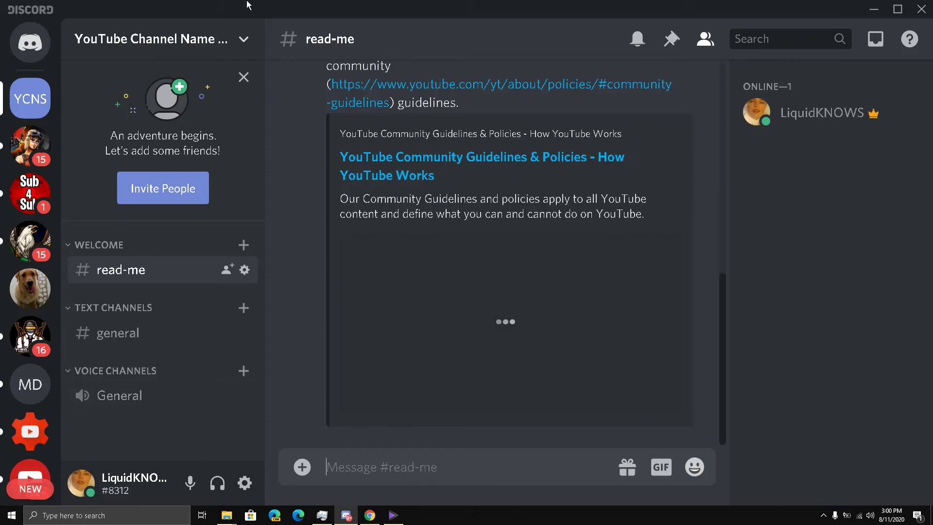
scroll(360, 220, "up", 5)
scroll(359, 220, "up", 3)
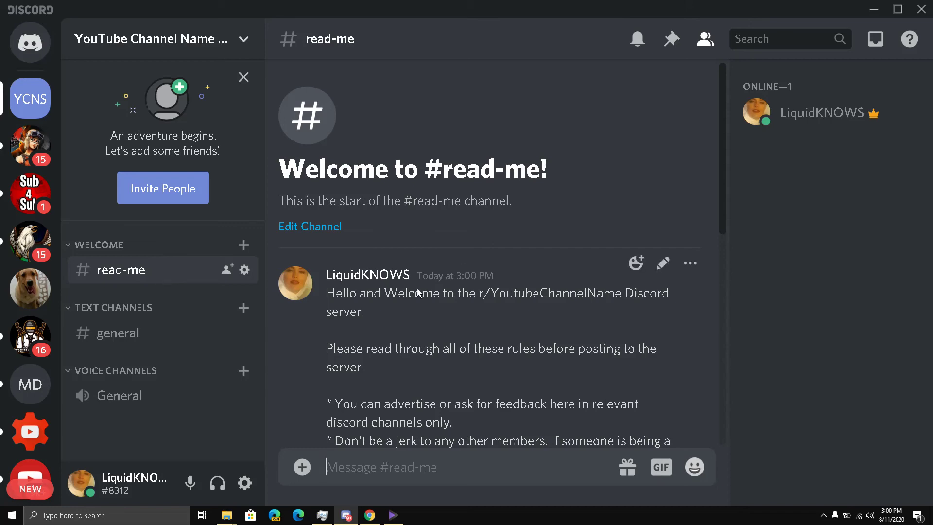
scroll(330, 281, "down", 4)
scroll(331, 281, "up", 4)
scroll(332, 275, "down", 5)
scroll(334, 271, "up", 6)
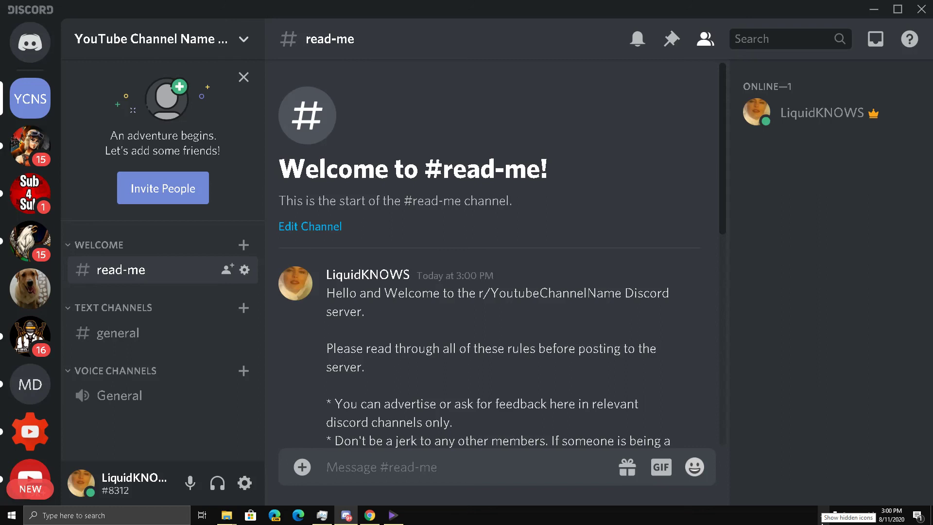
left_click(822, 516)
left_click(843, 476)
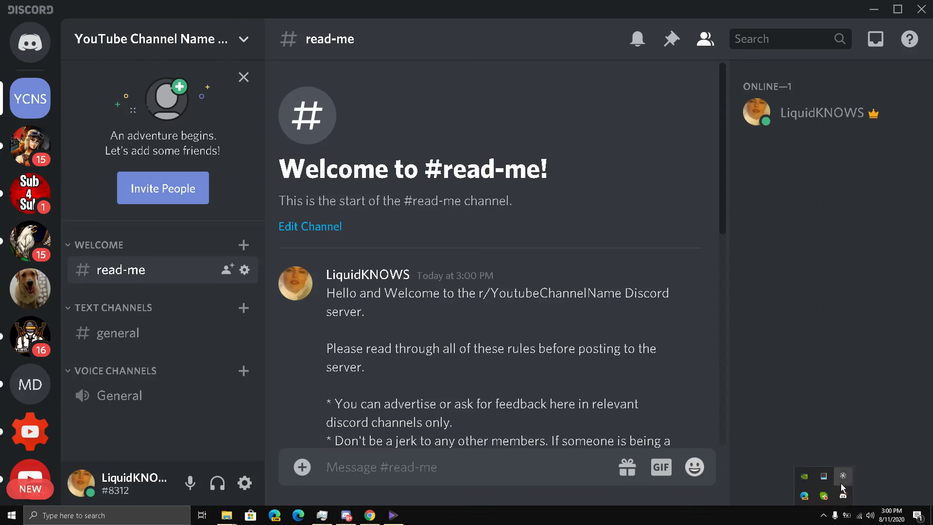